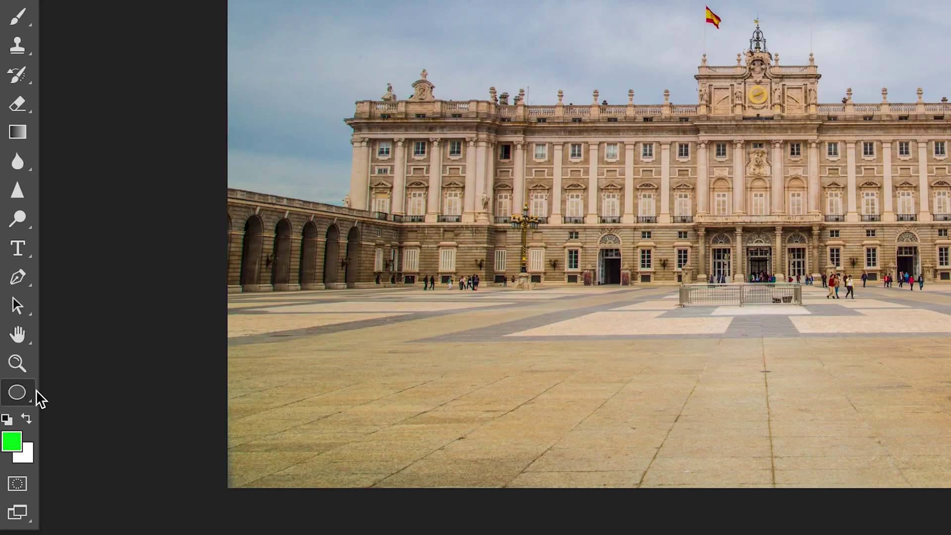
Select the Ellipse Tool with a black fill and no stroke
click(20, 394)
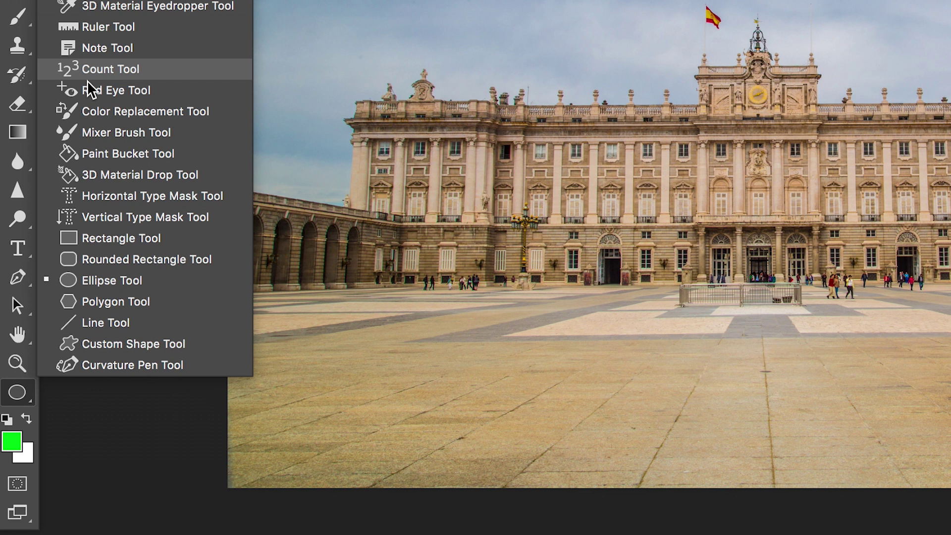
click(123, 289)
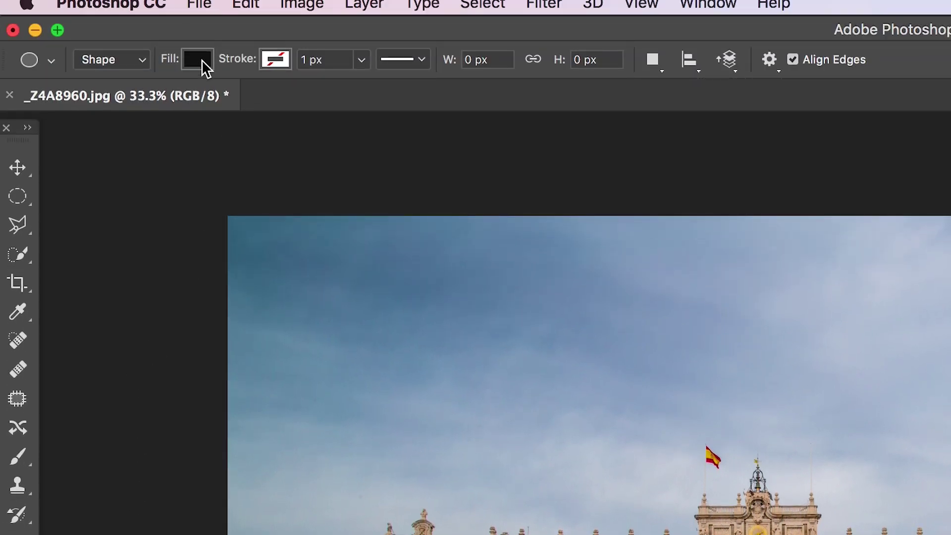
click(200, 61)
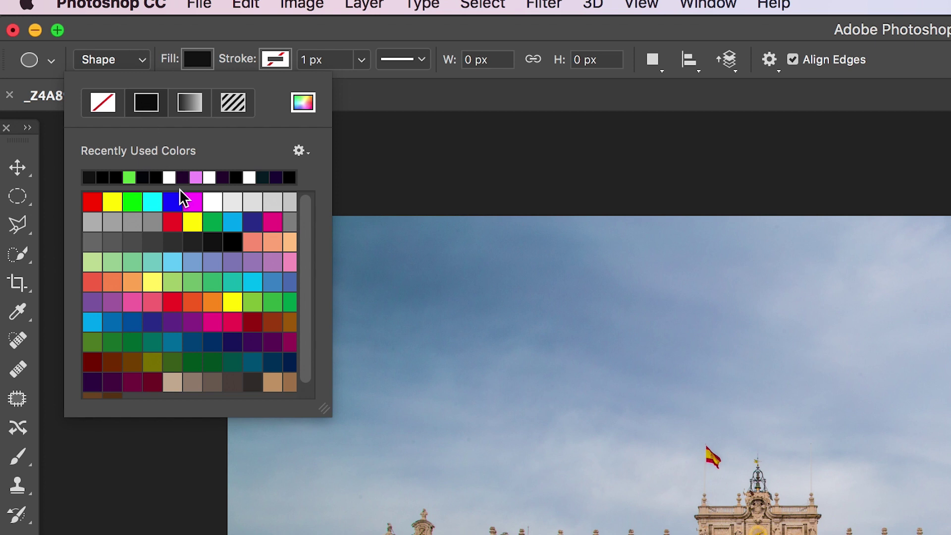
click(200, 60)
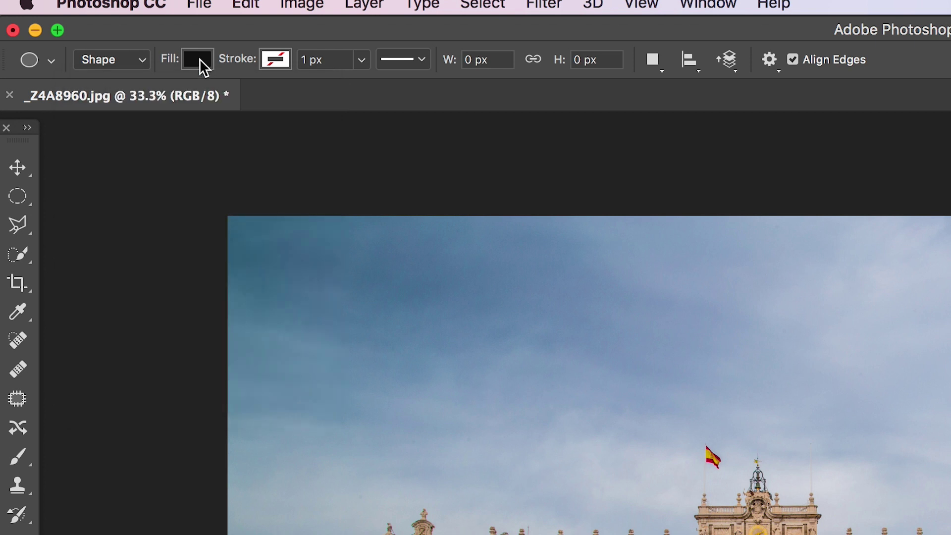
click(273, 60)
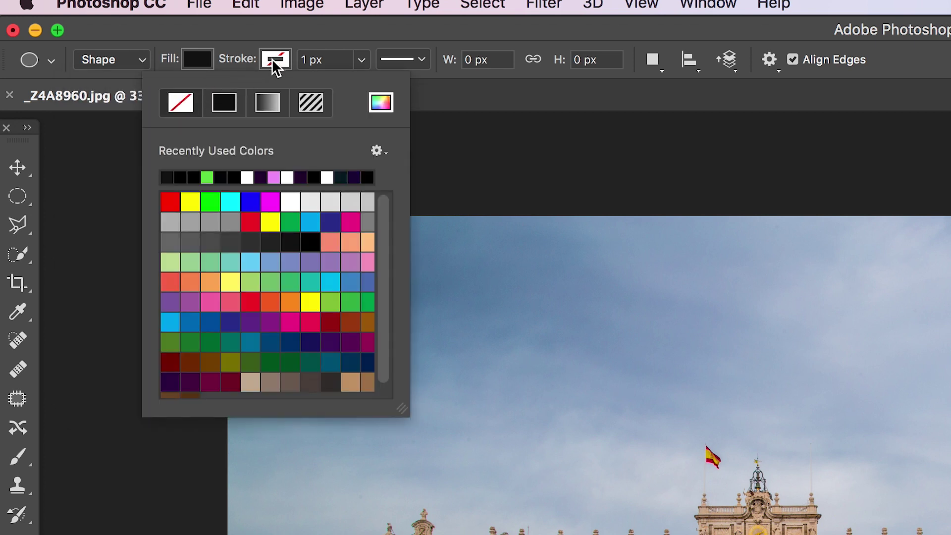
click(272, 59)
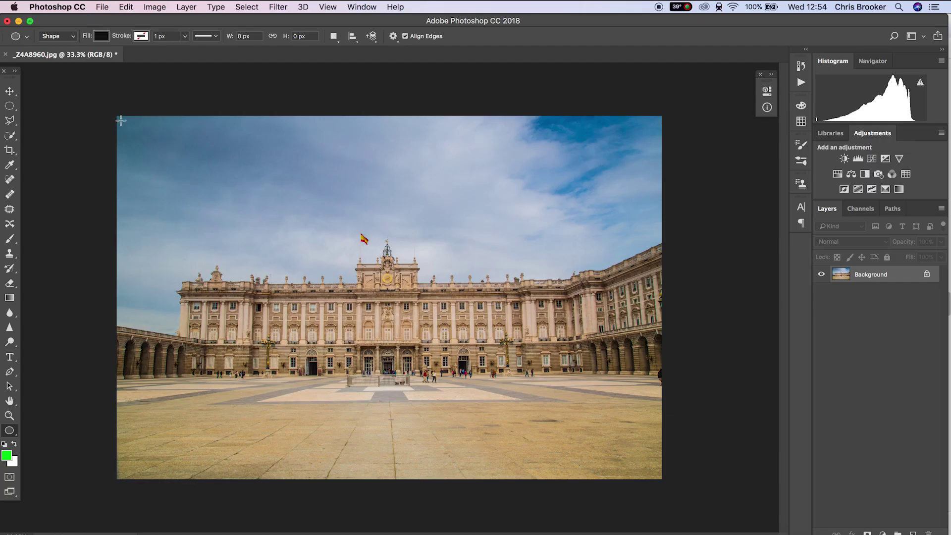
Draw an ellipse from the photo's top-left to bottom-right corner and select its vector mask
drag(121, 119, 656, 472)
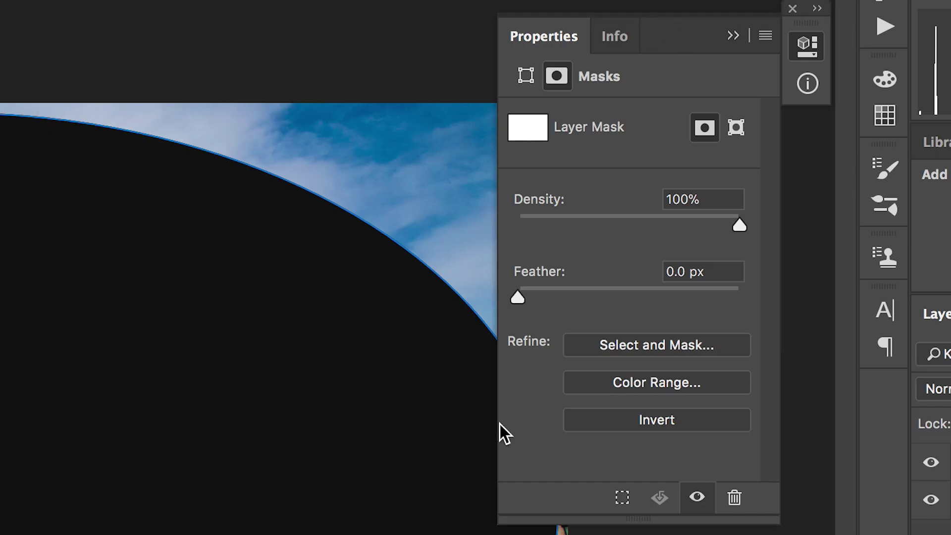
click(736, 129)
Feather the ellipse mask to about 664 px and set its path operation to Subtract Front Shape
drag(524, 294, 712, 298)
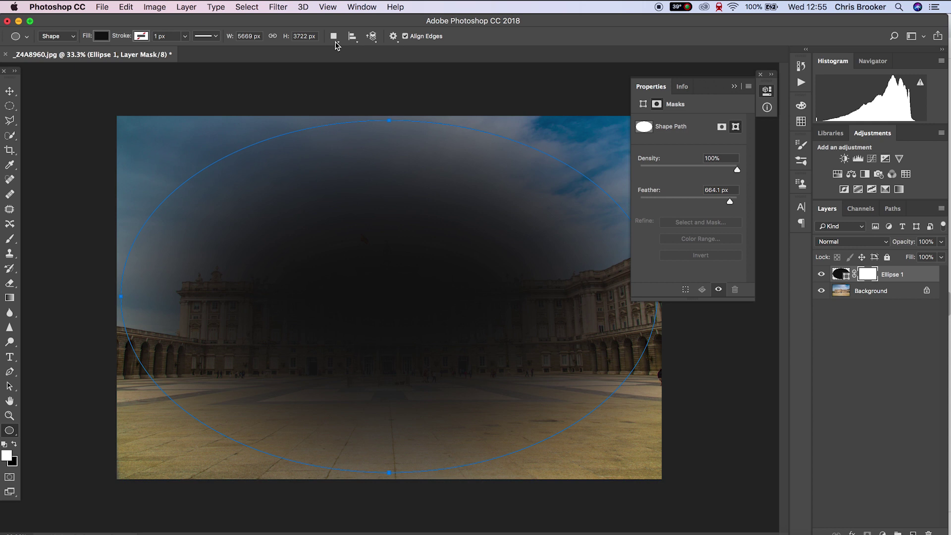
click(334, 37)
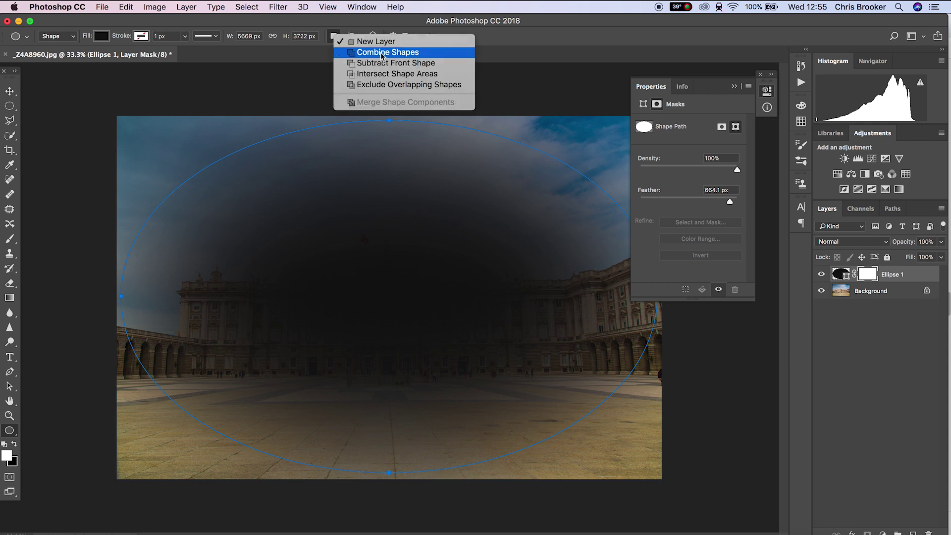
click(445, 66)
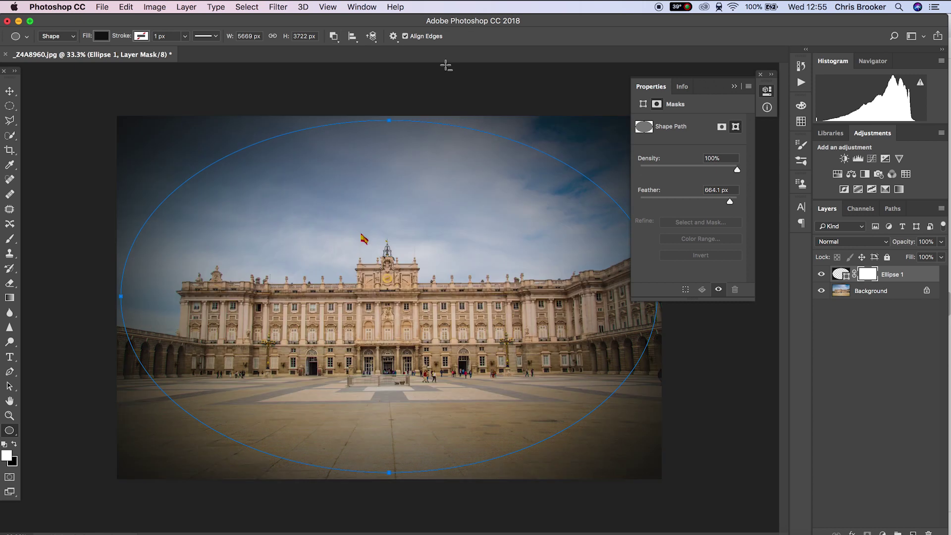
Close Properties, toggle Ellipse 1 off and on to compare, then select its layer mask
click(735, 86)
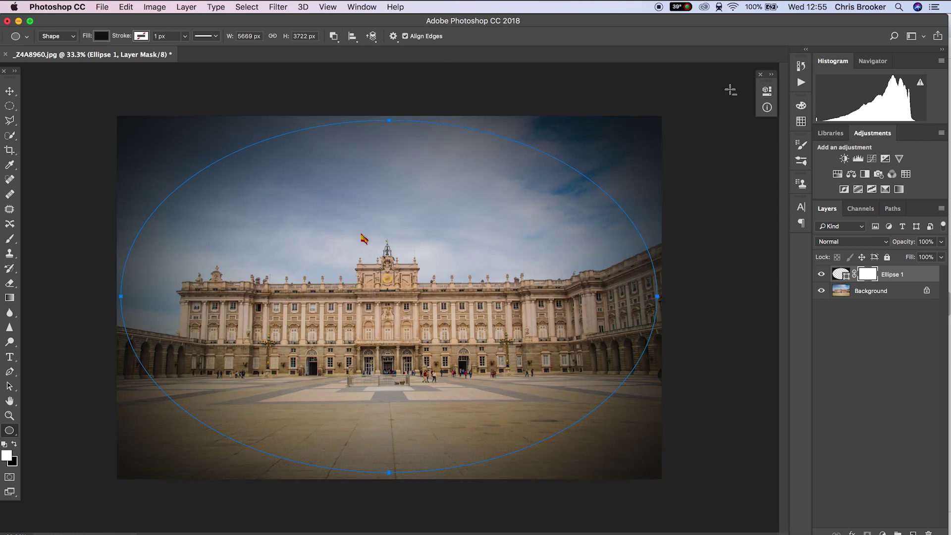
click(906, 333)
click(822, 276)
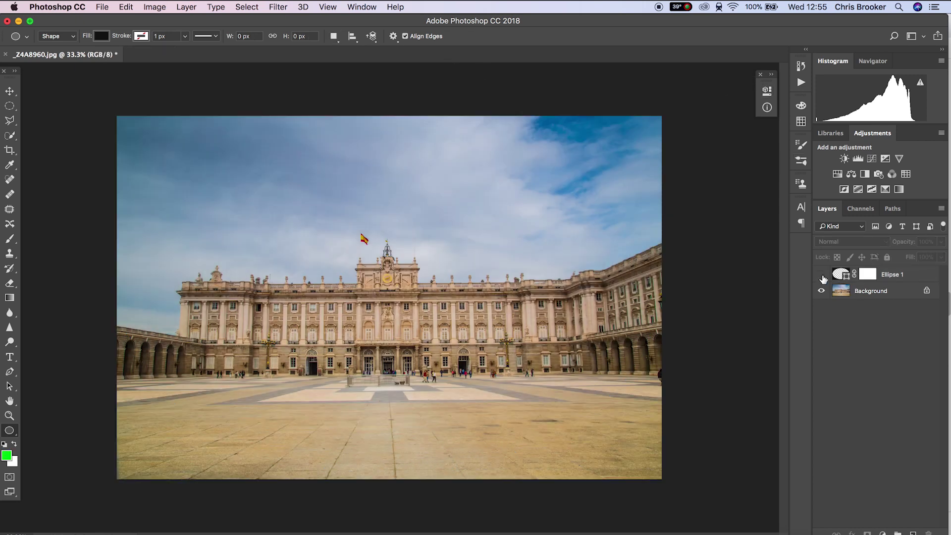
click(822, 276)
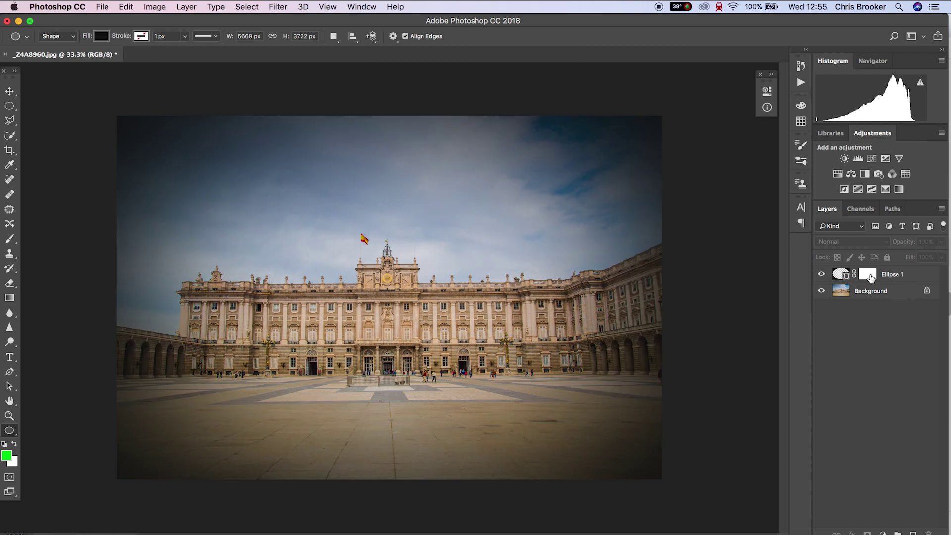
click(871, 278)
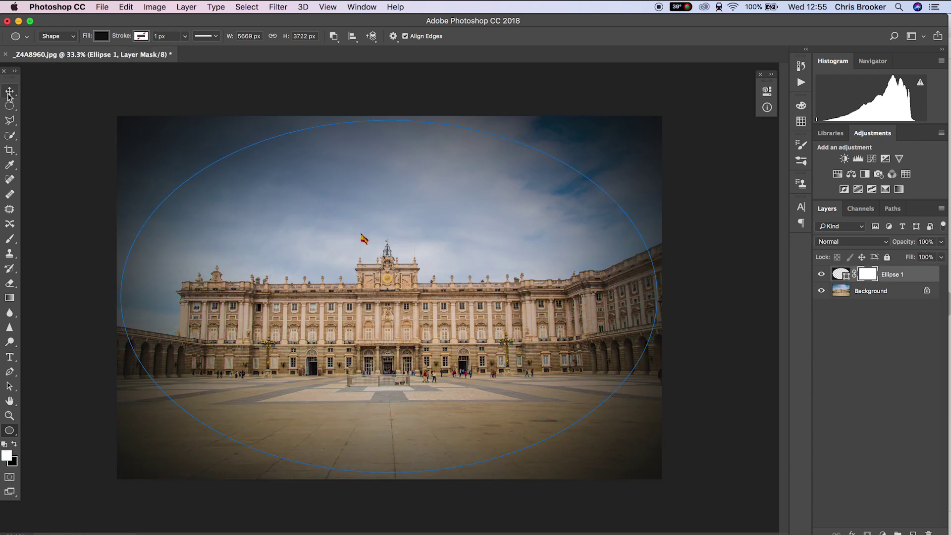